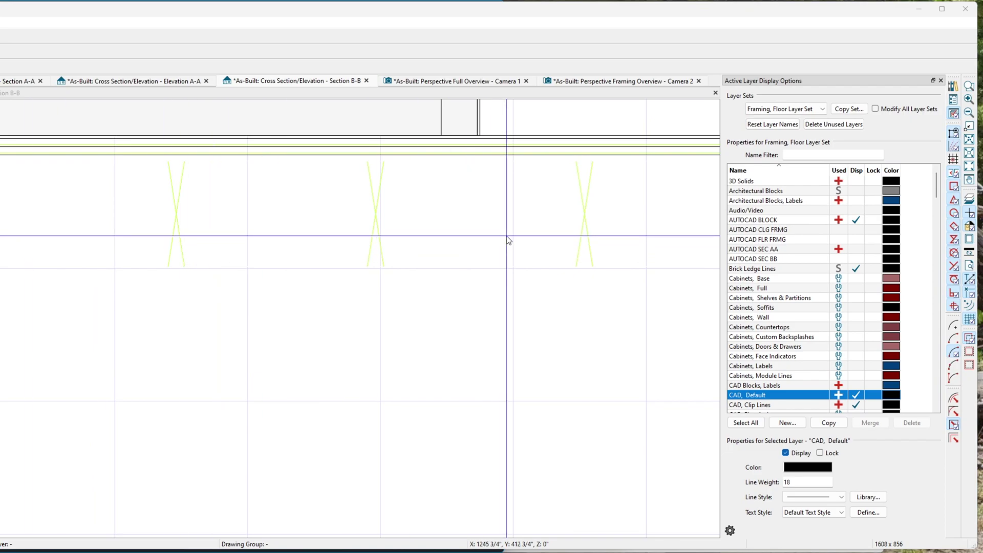
Step: Review the AUTOCAD BLOCK, CLG FRMG, FLR FRMG, SEC AA and SEC BB layers, ending on AUTOCAD BLOCK
{"action": "left_click", "coordinate": [750, 221]}
{"action": "left_click", "coordinate": [749, 230]}
{"action": "left_click", "coordinate": [750, 240]}
{"action": "left_click", "coordinate": [749, 249]}
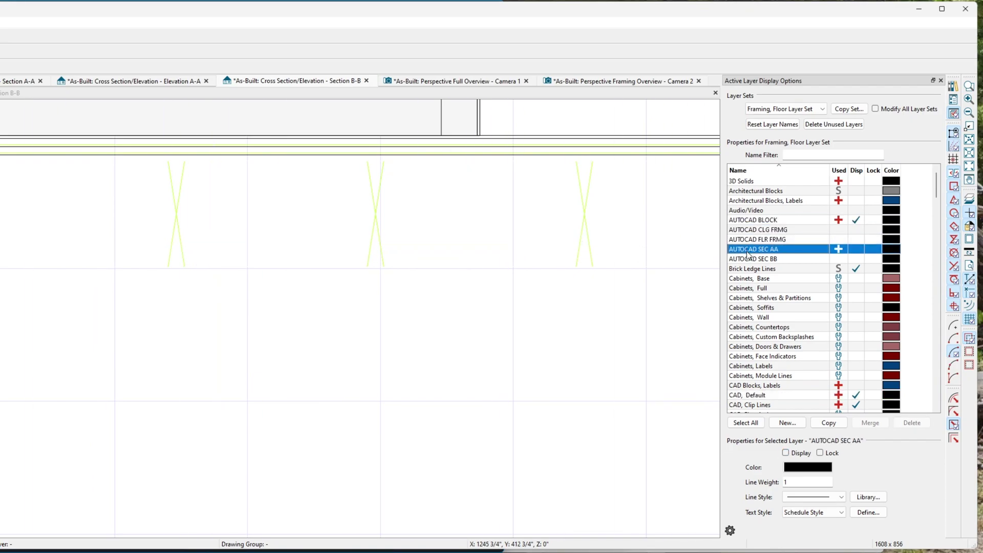
{"action": "left_click", "coordinate": [751, 259]}
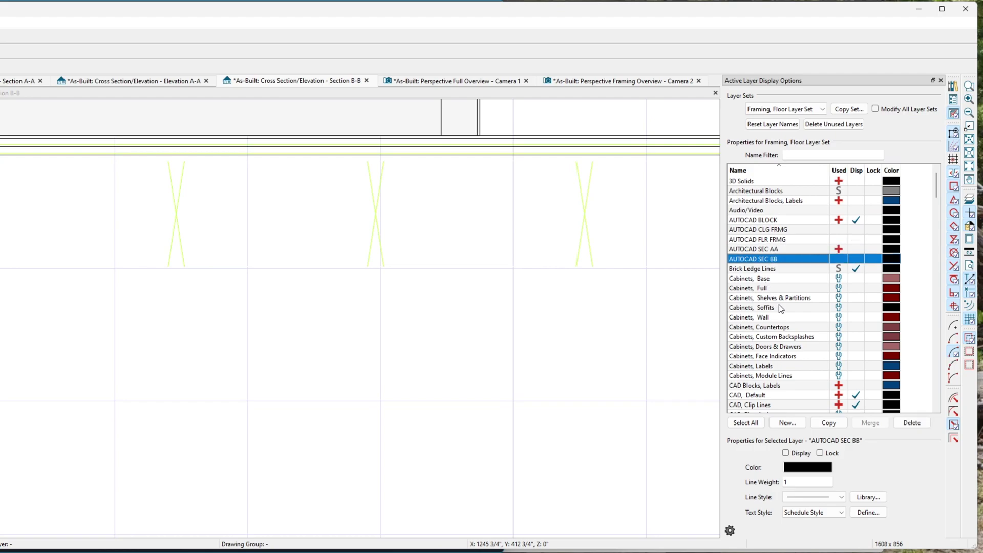
{"action": "left_click", "coordinate": [753, 220]}
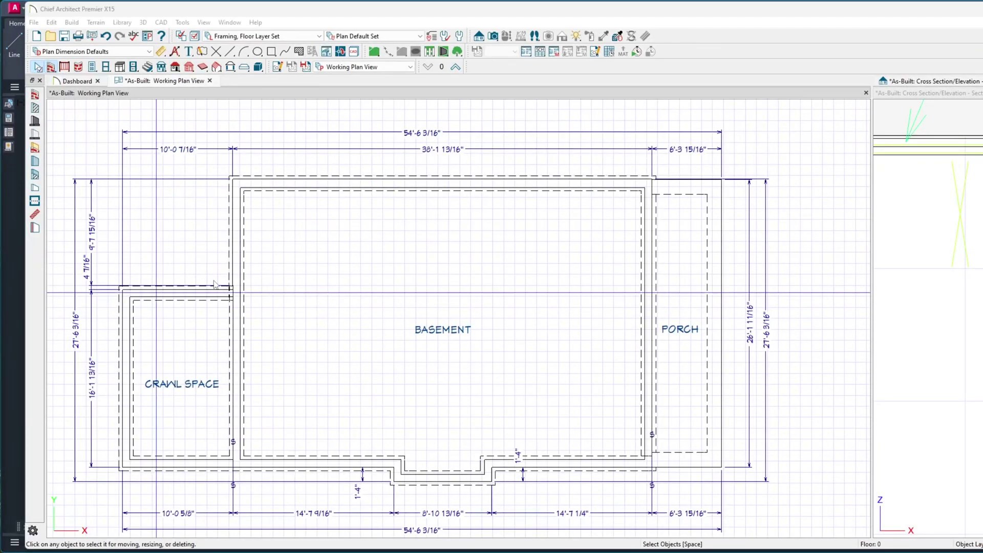
Step: Launch the Import Drawing (DWG, DXF...) assistant and move past its welcome page
{"action": "left_click", "coordinate": [34, 22]}
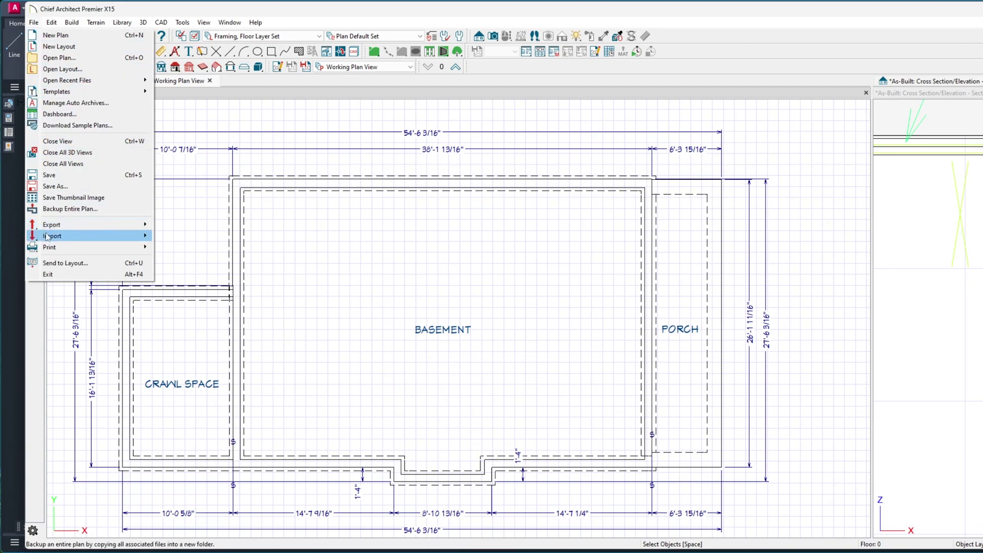
{"action": "mouse_move", "coordinate": [52, 236]}
{"action": "left_click", "coordinate": [205, 246]}
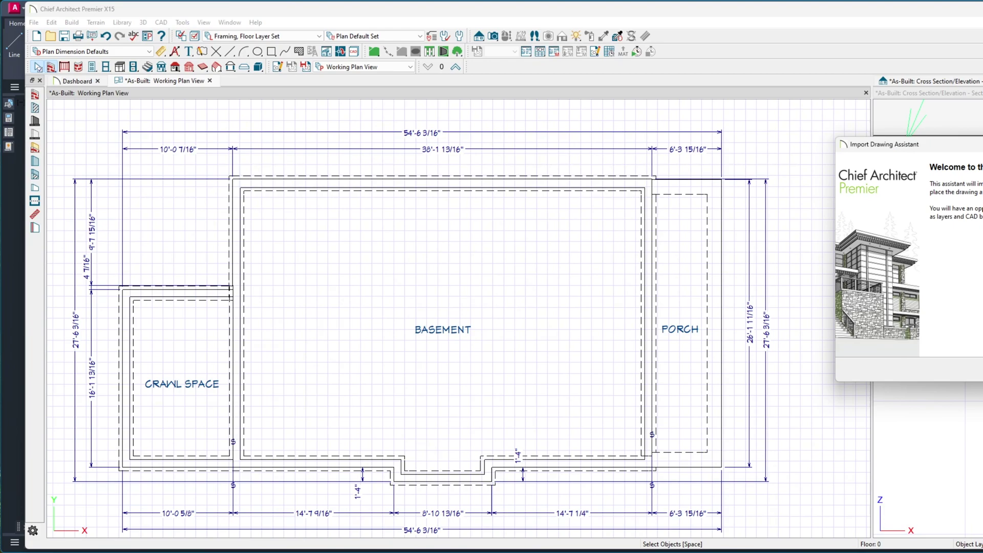
{"action": "left_click", "coordinate": [547, 354]}
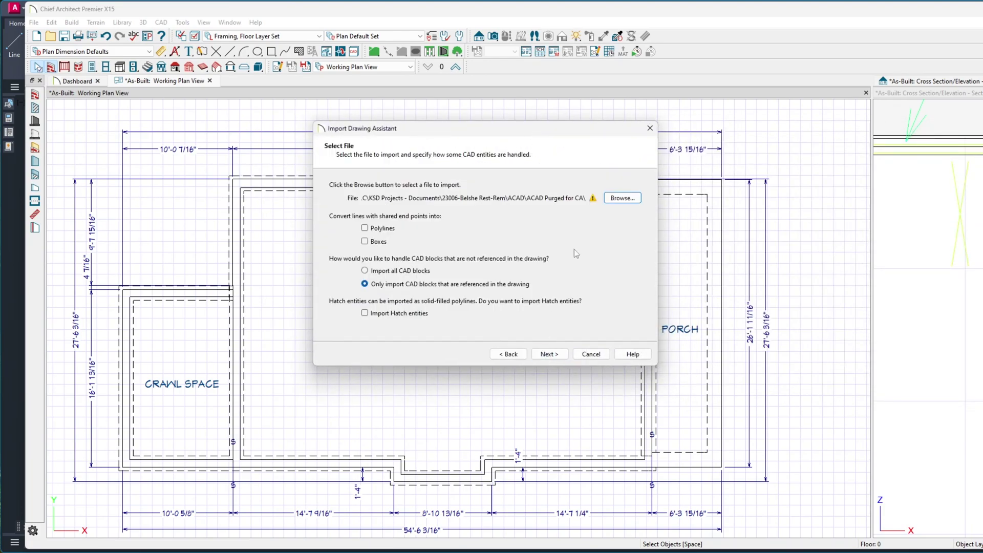
Step: Choose Lvl 0 Demo Fnd (purged).dwg as the drawing file to import
{"action": "left_click", "coordinate": [618, 200]}
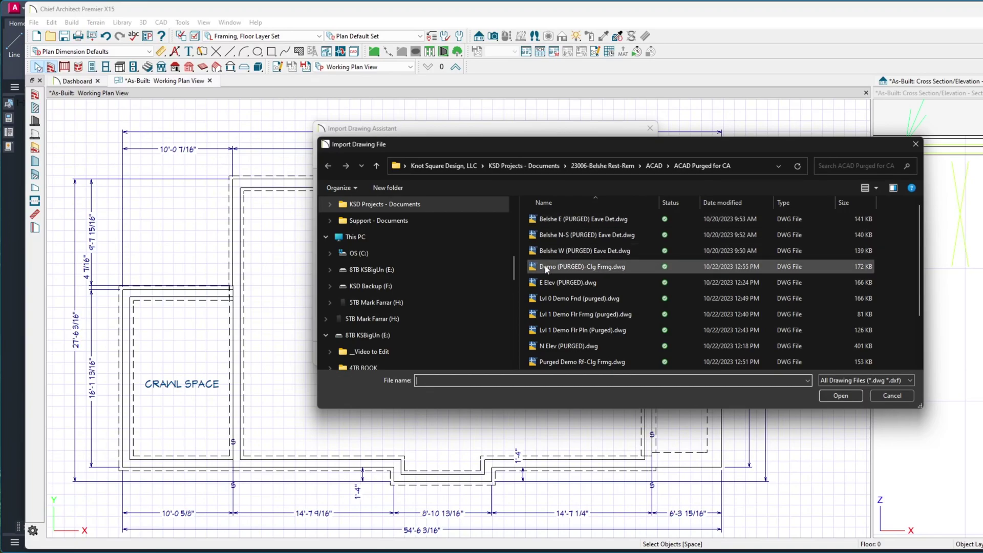
{"action": "scroll", "coordinate": [581, 297], "scroll_direction": "down", "scroll_amount": 2}
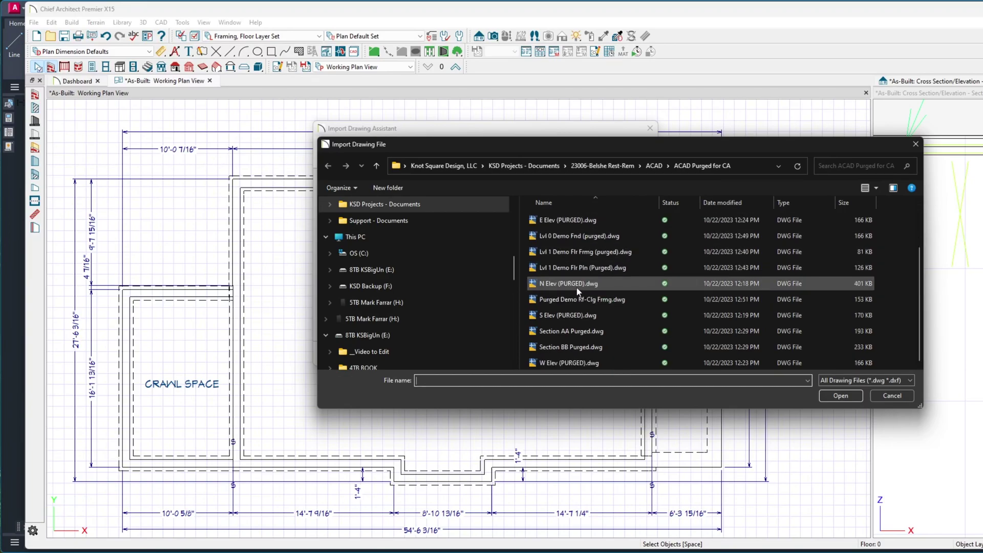
{"action": "left_click", "coordinate": [570, 236]}
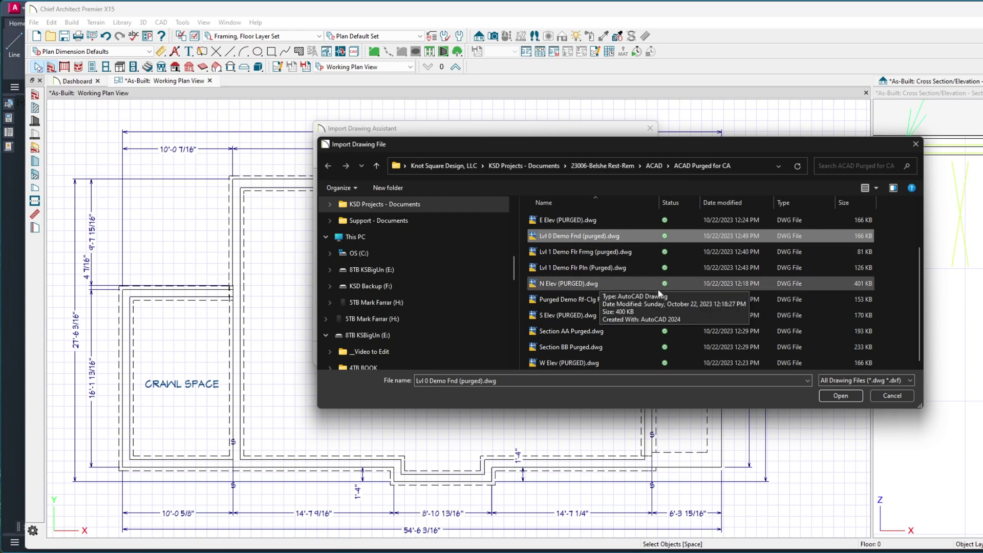
{"action": "left_click", "coordinate": [841, 397]}
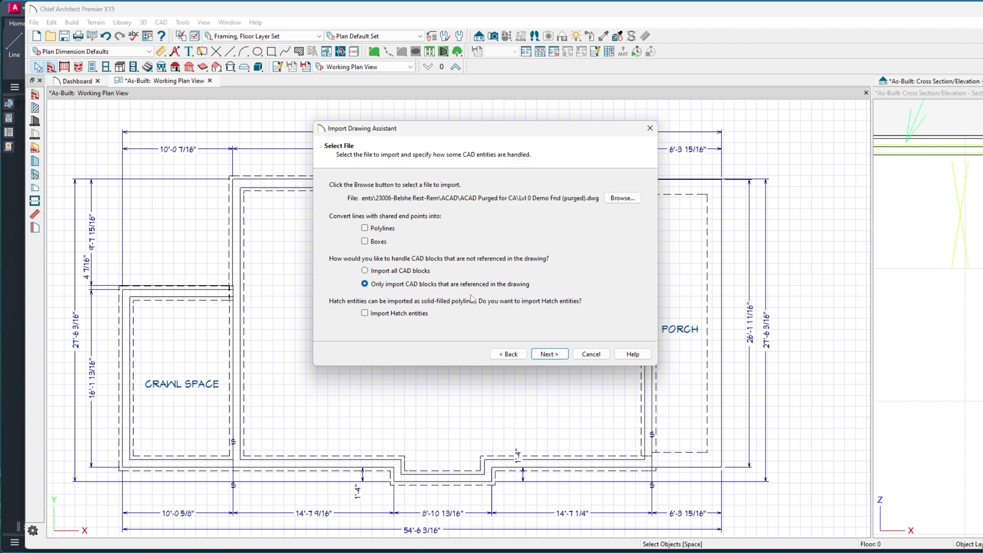
Step: Uncheck layers 0, A-GLAZE, D-CENTER, Defpoints and D-HATCH-LIGHT on the Select Layers page
{"action": "left_click", "coordinate": [559, 357]}
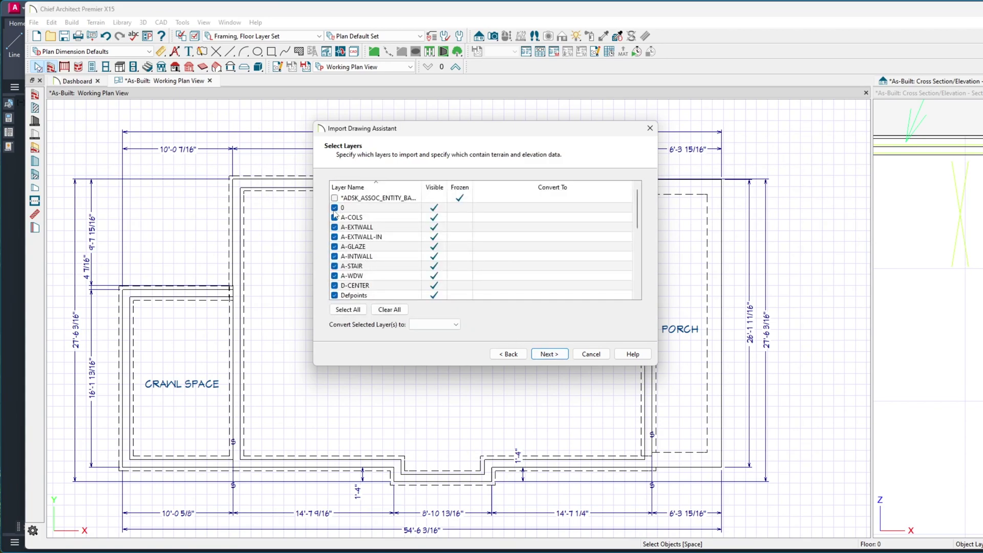
{"action": "left_click", "coordinate": [334, 209]}
{"action": "left_click", "coordinate": [335, 247]}
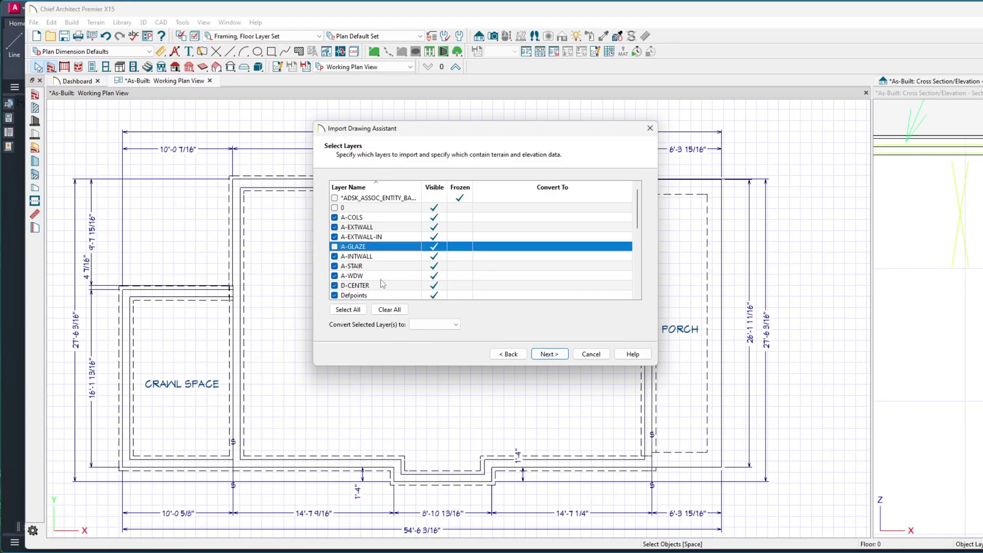
{"action": "left_click", "coordinate": [334, 295]}
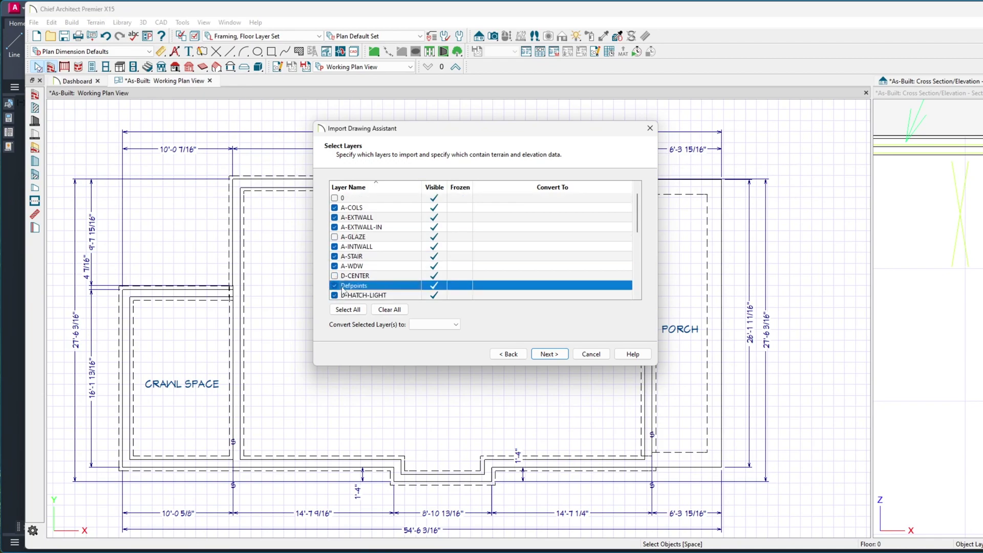
{"action": "left_click", "coordinate": [335, 286]}
{"action": "scroll", "coordinate": [366, 263], "scroll_direction": "down", "scroll_amount": 2}
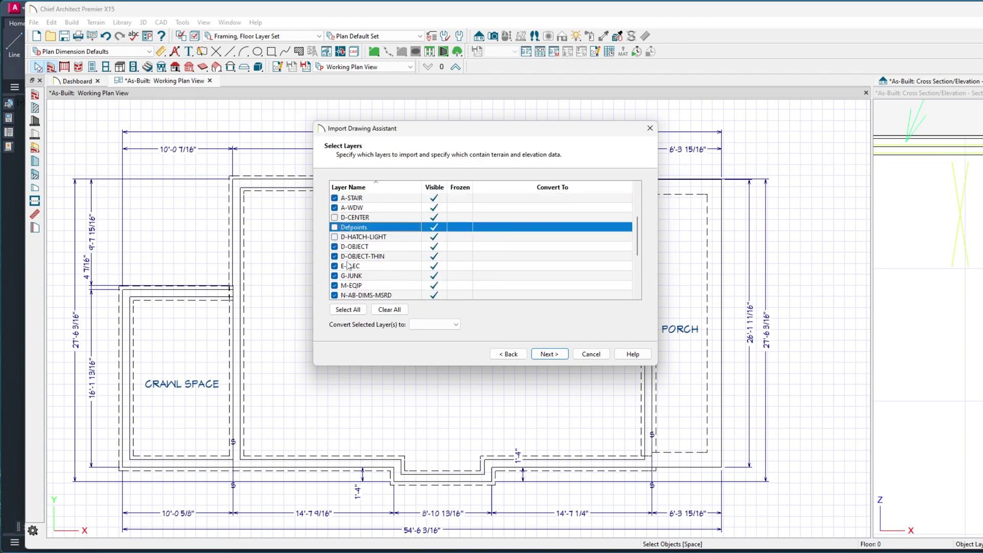
{"action": "scroll", "coordinate": [351, 264], "scroll_direction": "up", "scroll_amount": 3}
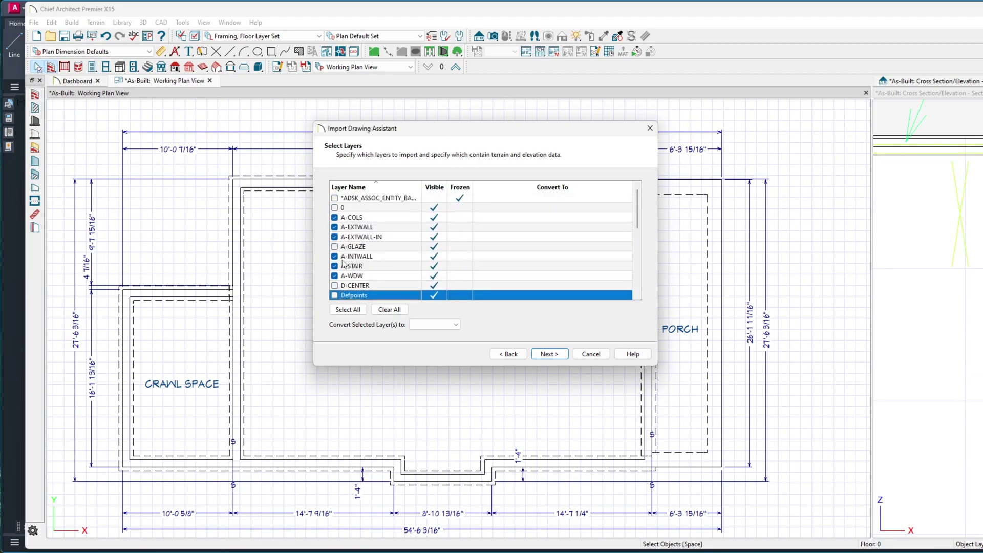
{"action": "scroll", "coordinate": [351, 246], "scroll_direction": "down", "scroll_amount": 1}
{"action": "scroll", "coordinate": [351, 245], "scroll_direction": "up", "scroll_amount": 1}
{"action": "scroll", "coordinate": [352, 251], "scroll_direction": "down", "scroll_amount": 6}
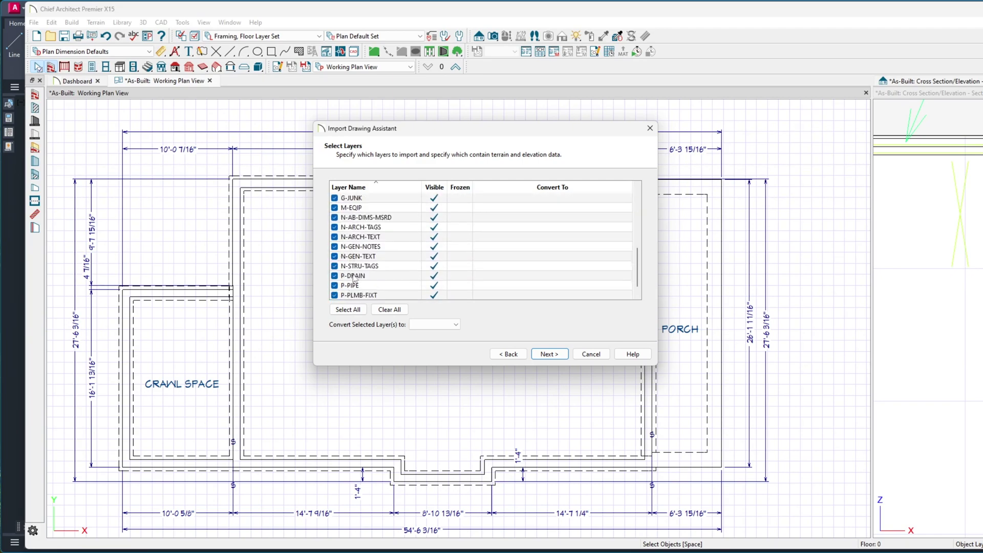
{"action": "scroll", "coordinate": [357, 259], "scroll_direction": "up", "scroll_amount": 1}
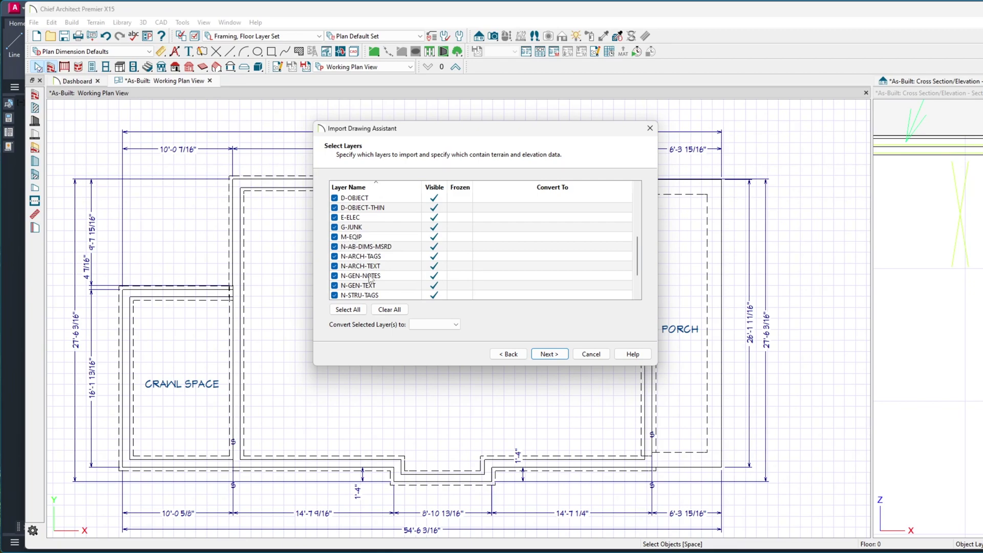
{"action": "scroll", "coordinate": [372, 269], "scroll_direction": "down", "scroll_amount": 1}
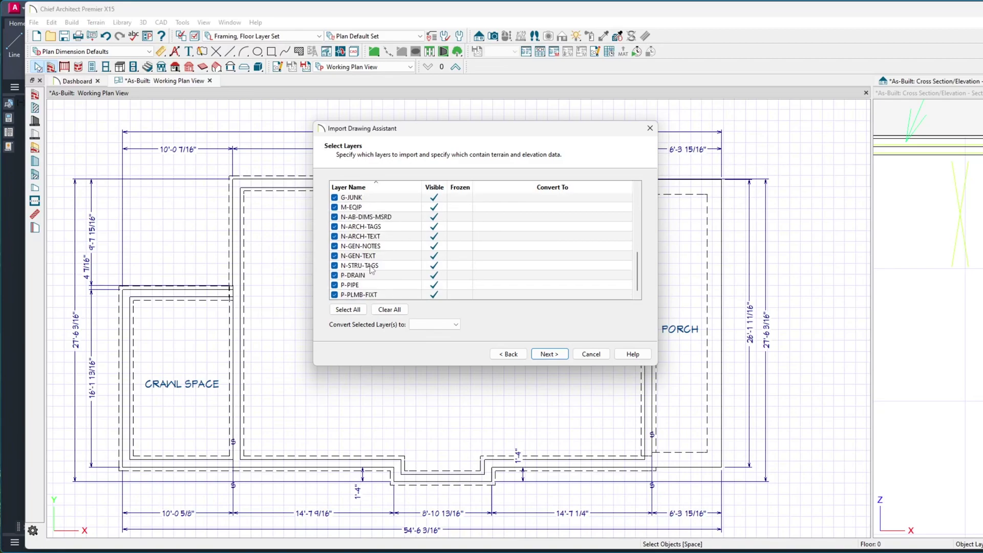
{"action": "left_click", "coordinate": [548, 353]}
Step: Map all imported drawing layers to the AUTOCAD BLOCK layer
{"action": "left_click", "coordinate": [556, 355]}
{"action": "left_click", "coordinate": [443, 211]}
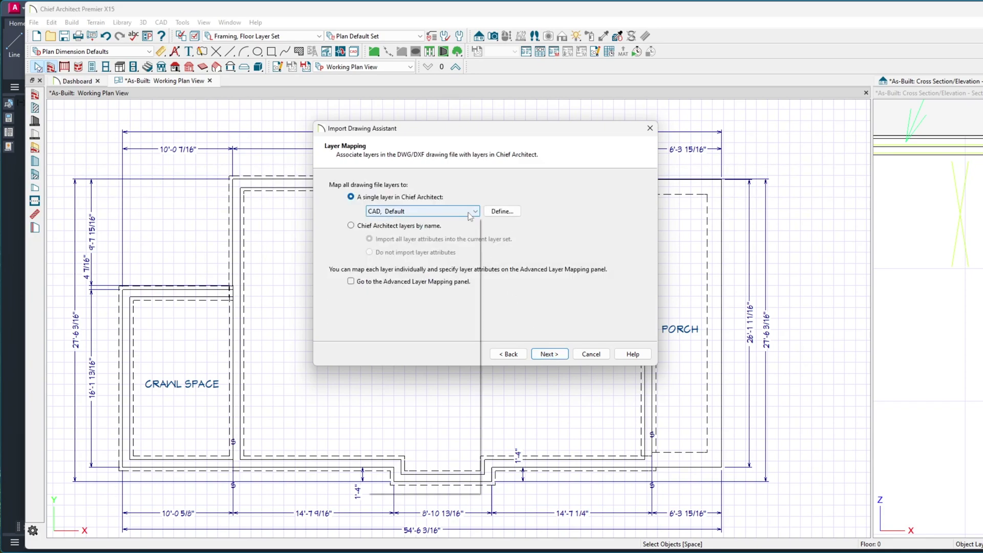
{"action": "left_click", "coordinate": [427, 258]}
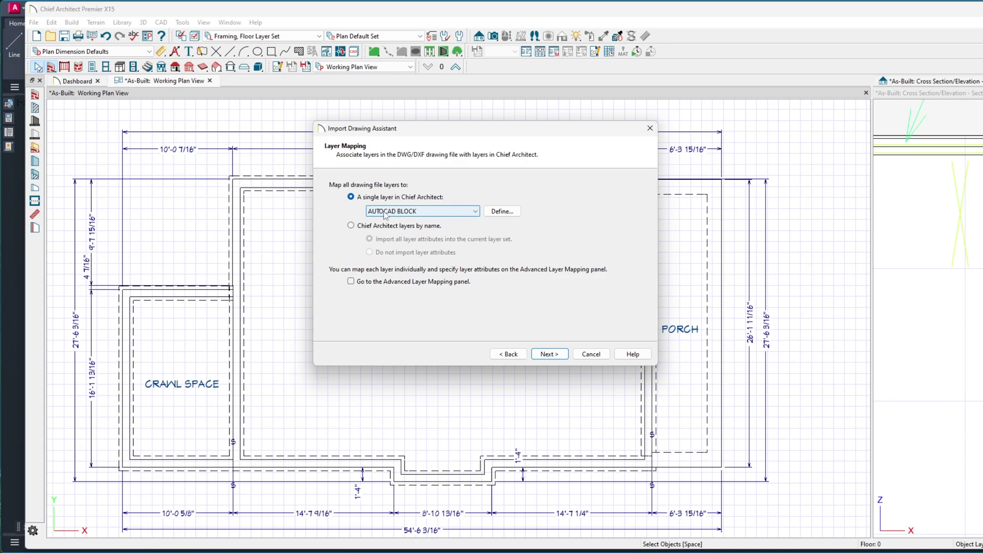
{"action": "left_click", "coordinate": [543, 355]}
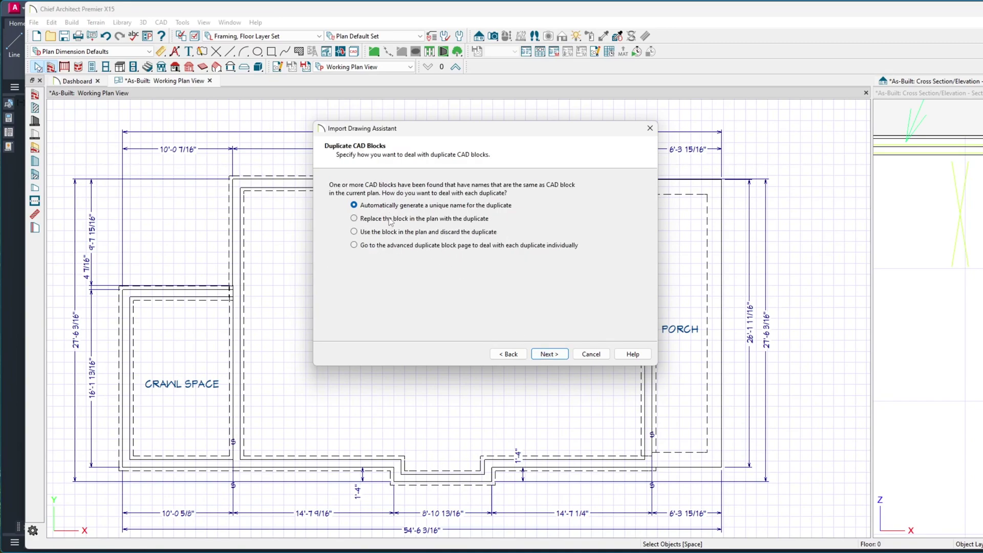
Step: Replace duplicate blocks with the incoming ones, keep inches as the unit, and finish
{"action": "left_click", "coordinate": [391, 219]}
{"action": "left_click", "coordinate": [546, 356]}
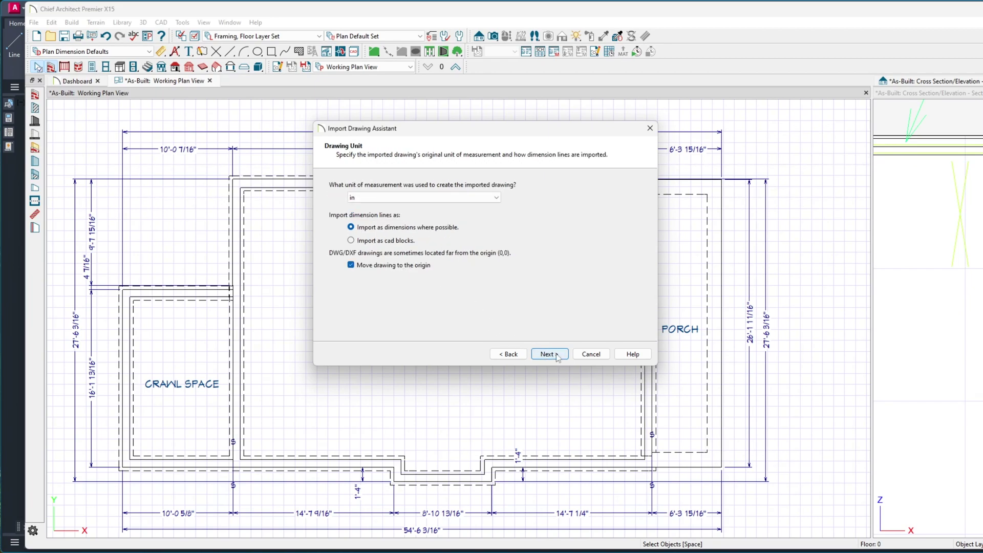
{"action": "left_click", "coordinate": [558, 357]}
{"action": "left_click", "coordinate": [549, 355]}
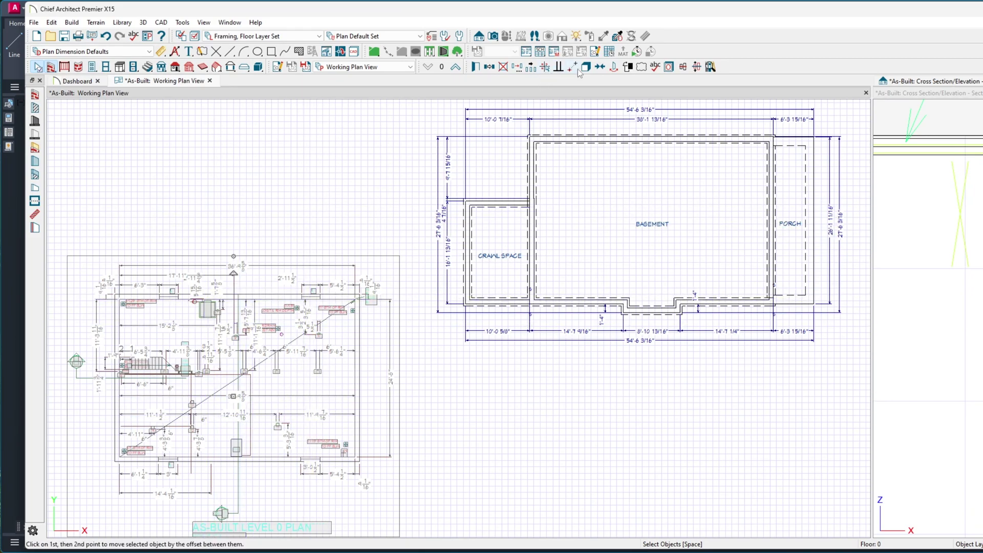
Step: Deselect the placed level 0 plan block and zoom out to see both plans
{"action": "left_click", "coordinate": [240, 181]}
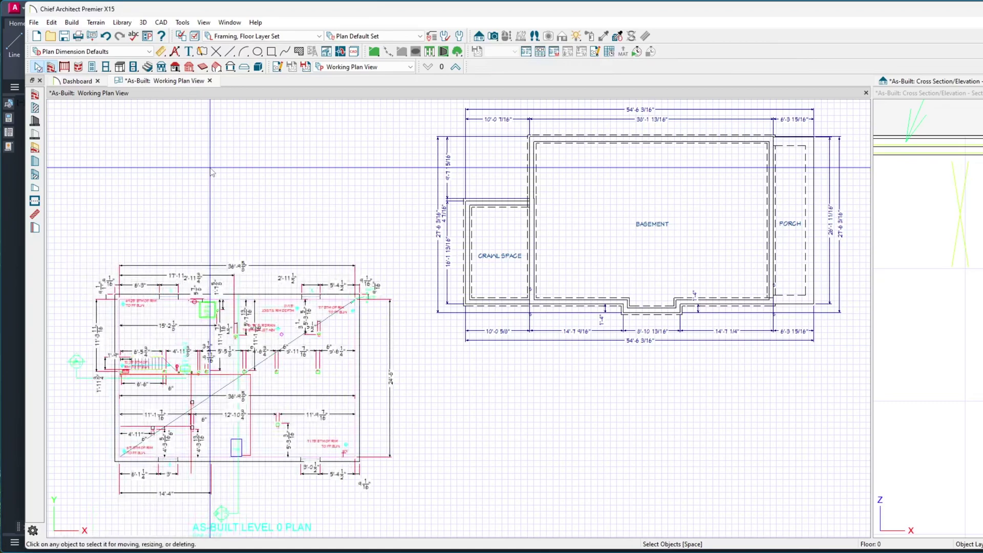
{"action": "scroll", "coordinate": [248, 189], "scroll_direction": "down", "scroll_amount": 2}
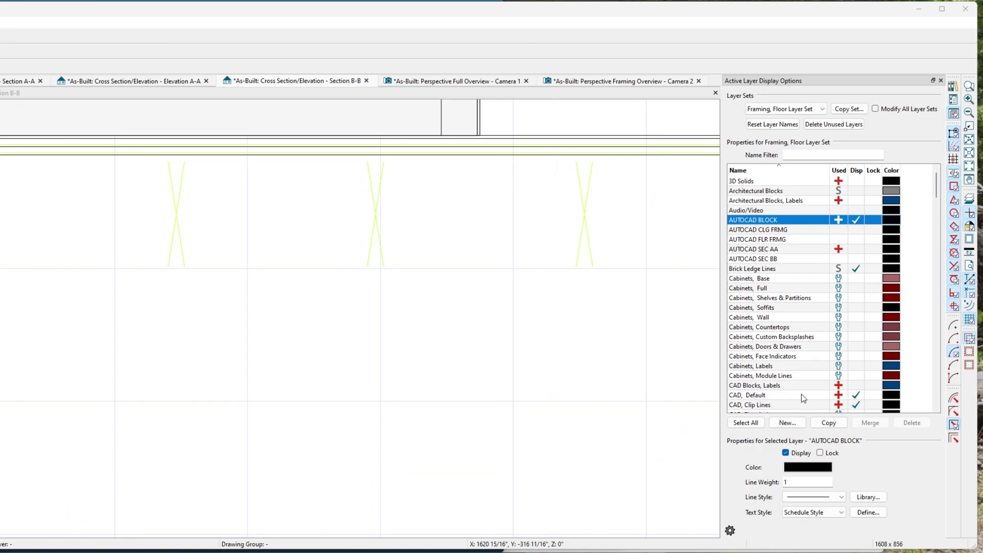
Step: Turn off display of the CAD, Default layer, then select the imported level 0 block
{"action": "left_click", "coordinate": [857, 396]}
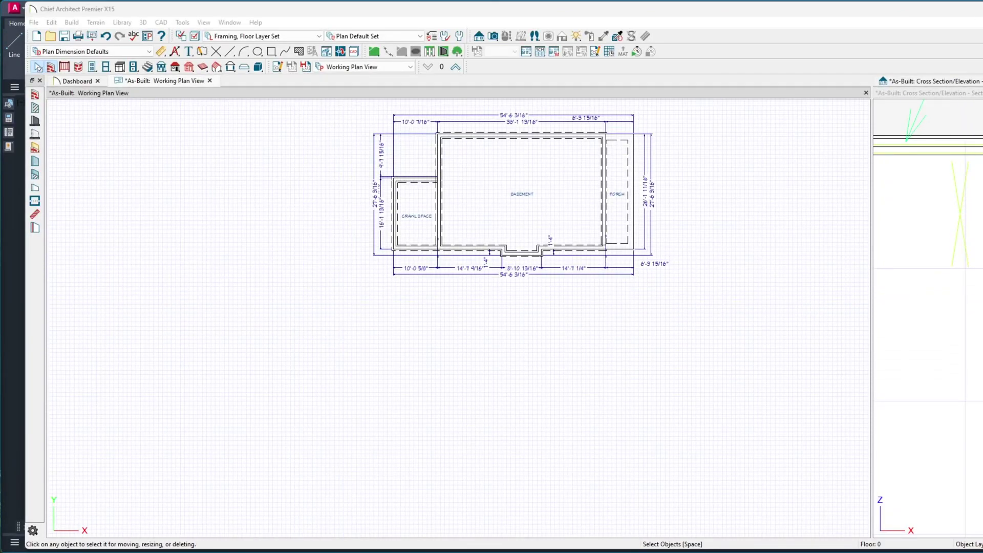
{"action": "key", "text": "Return"}
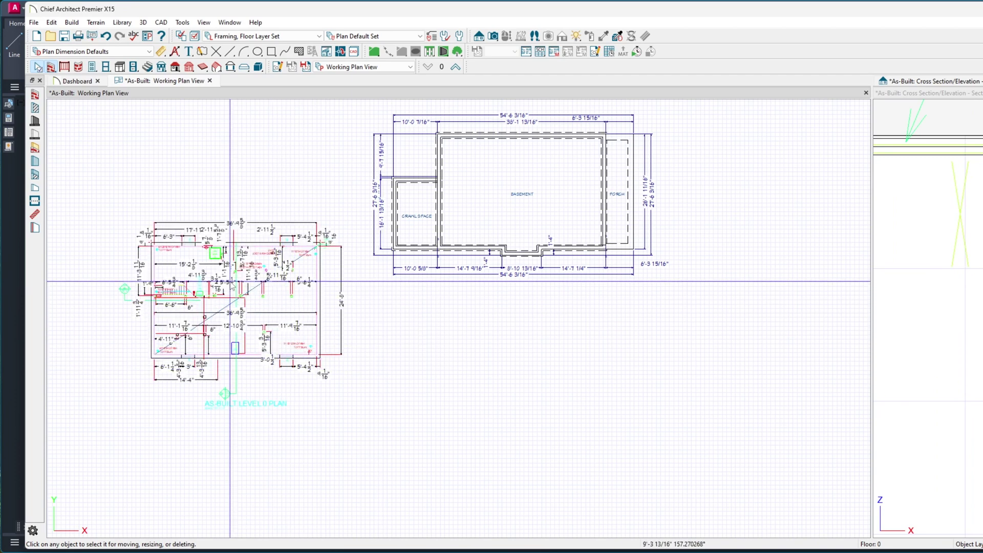
{"action": "left_click", "coordinate": [230, 281]}
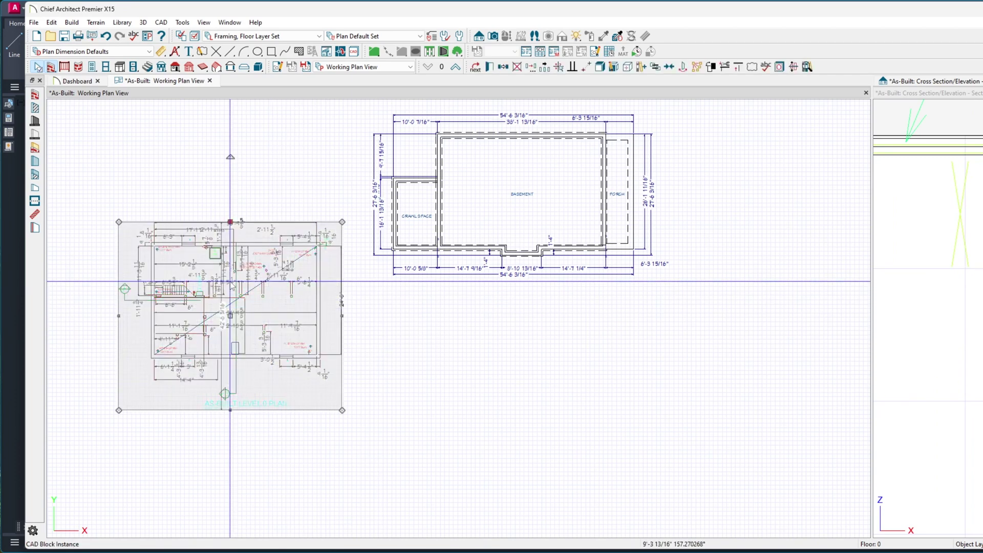
Step: Set the level 0 block's Line Style layer to AUTOCAD BLOCK and confirm
{"action": "double_click", "coordinate": [230, 281]}
{"action": "left_click_drag", "start_coordinate": [975, 74], "coordinate": [390, 81]}
{"action": "left_click", "coordinate": [255, 105]}
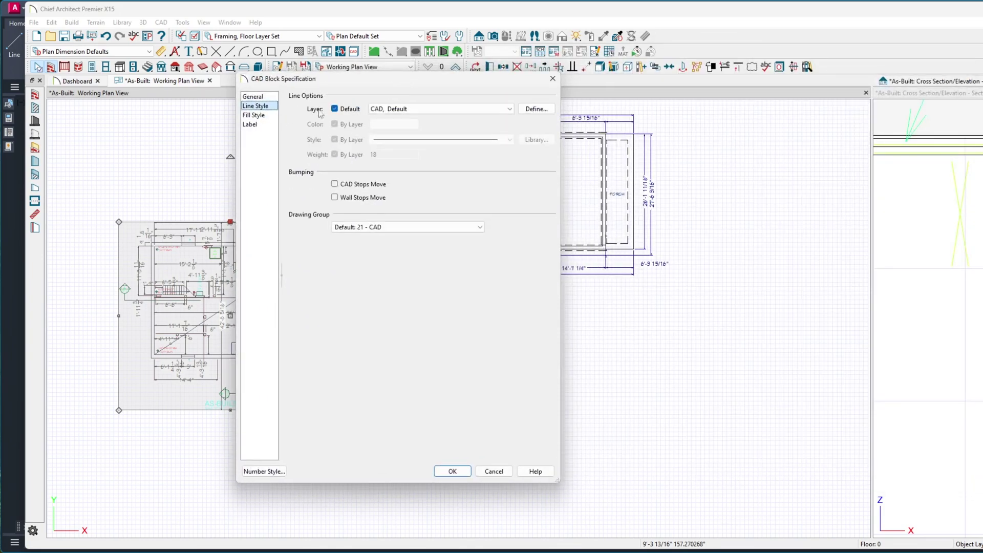
{"action": "left_click", "coordinate": [437, 109]}
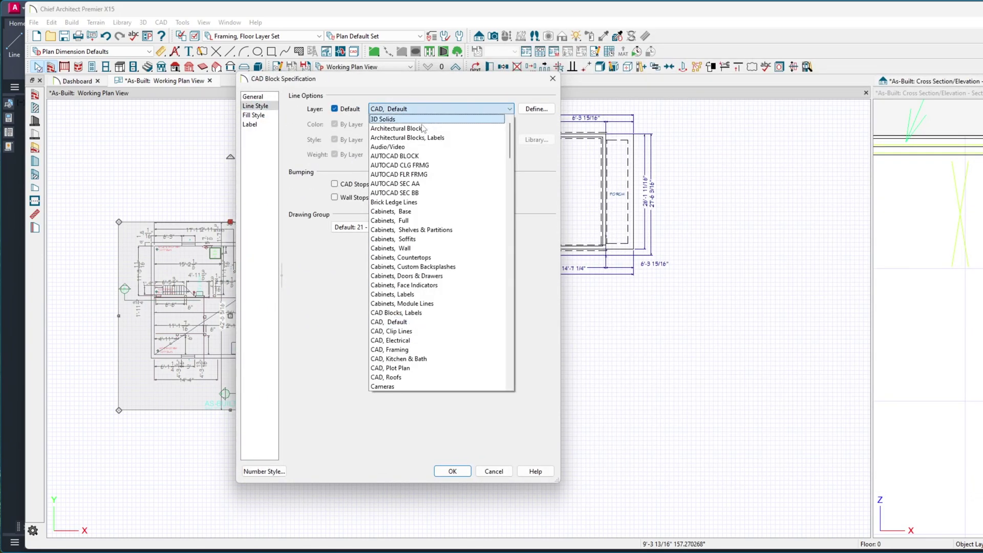
{"action": "left_click", "coordinate": [408, 156]}
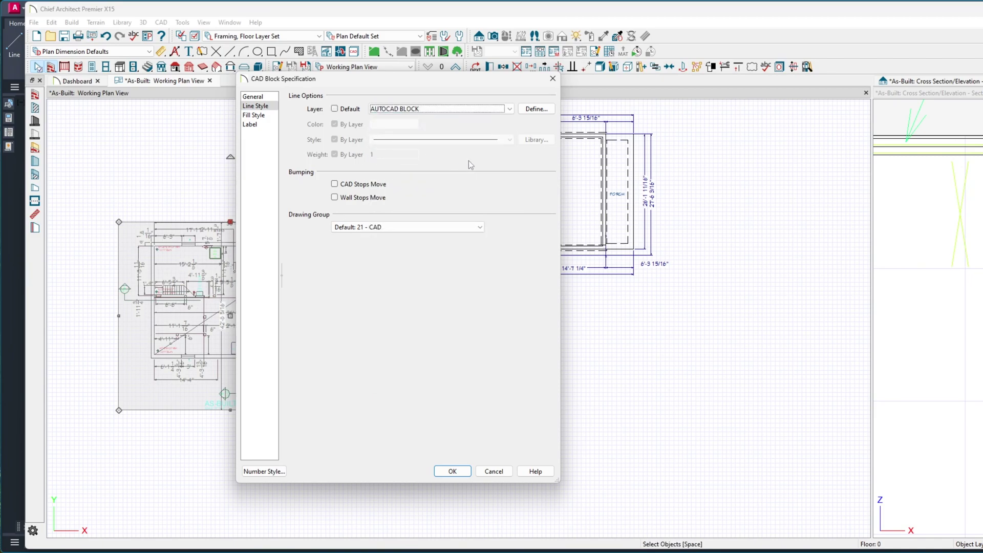
{"action": "left_click", "coordinate": [492, 110]}
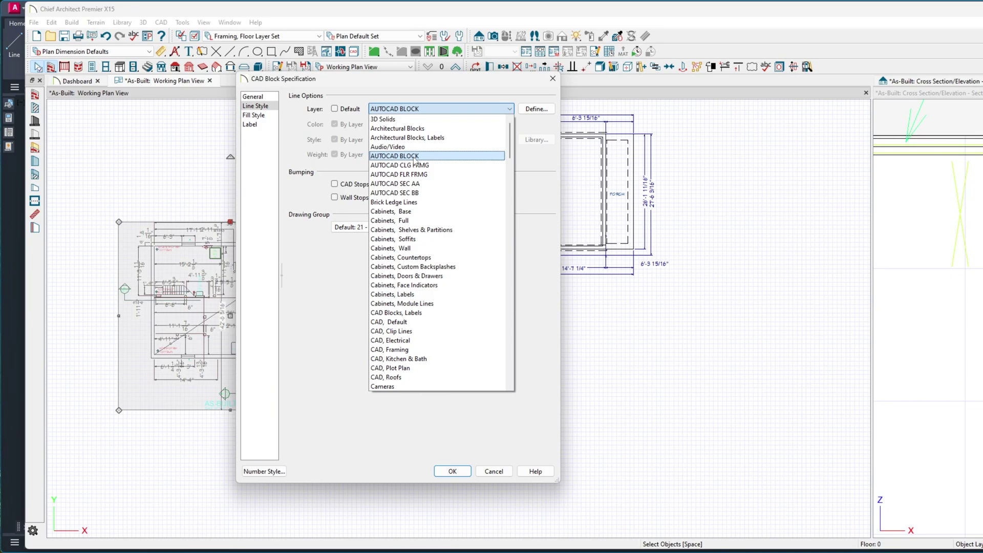
{"action": "left_click", "coordinate": [397, 112]}
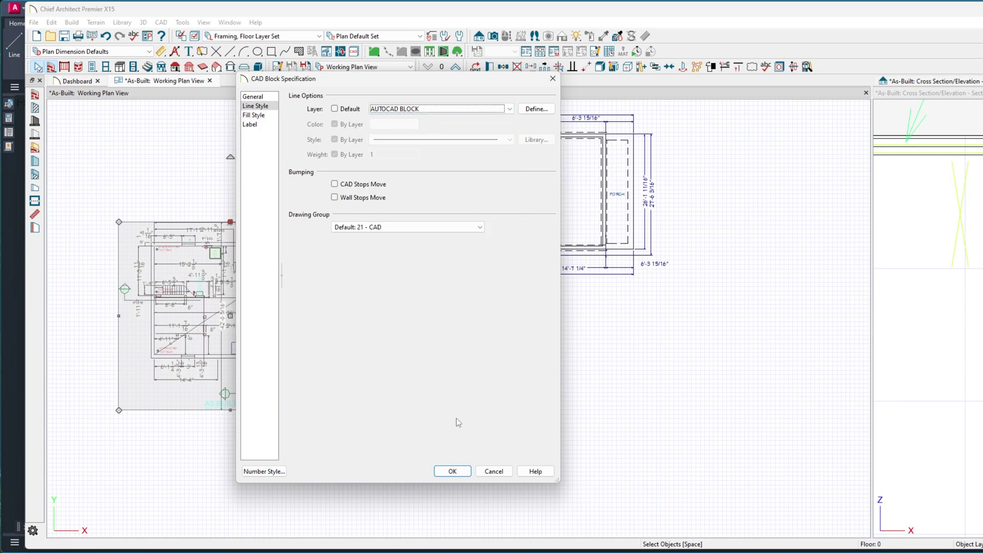
{"action": "left_click", "coordinate": [453, 471]}
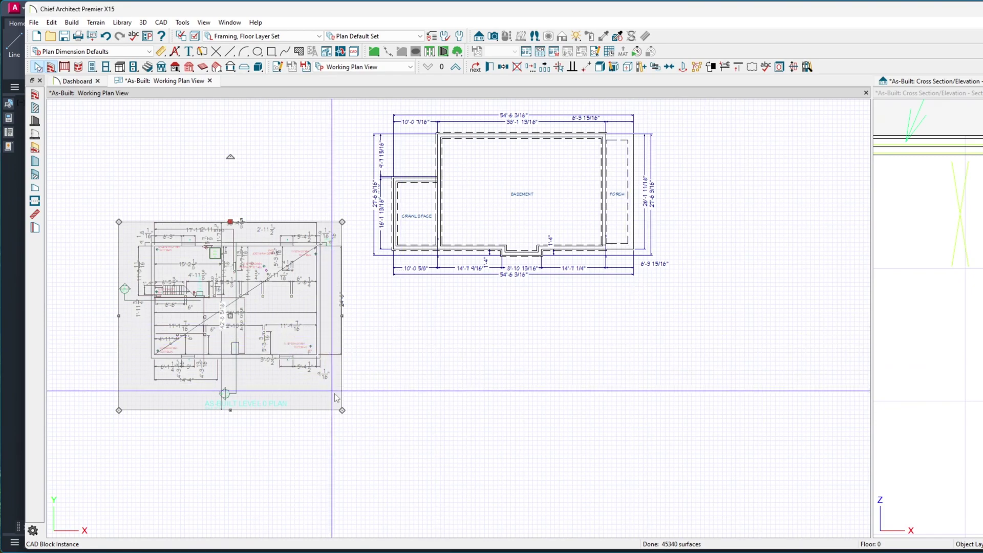
{"action": "key", "text": "space"}
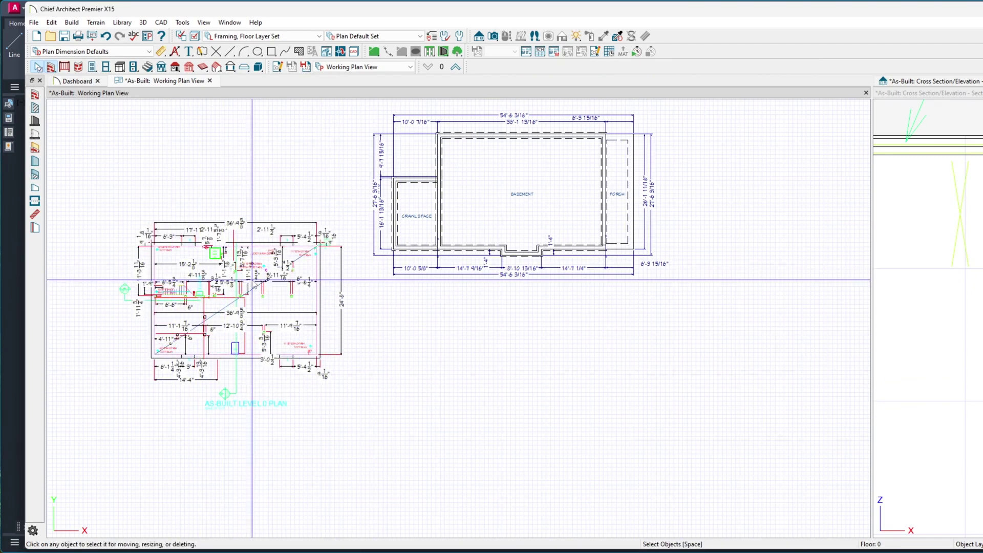
{"action": "left_click", "coordinate": [250, 277]}
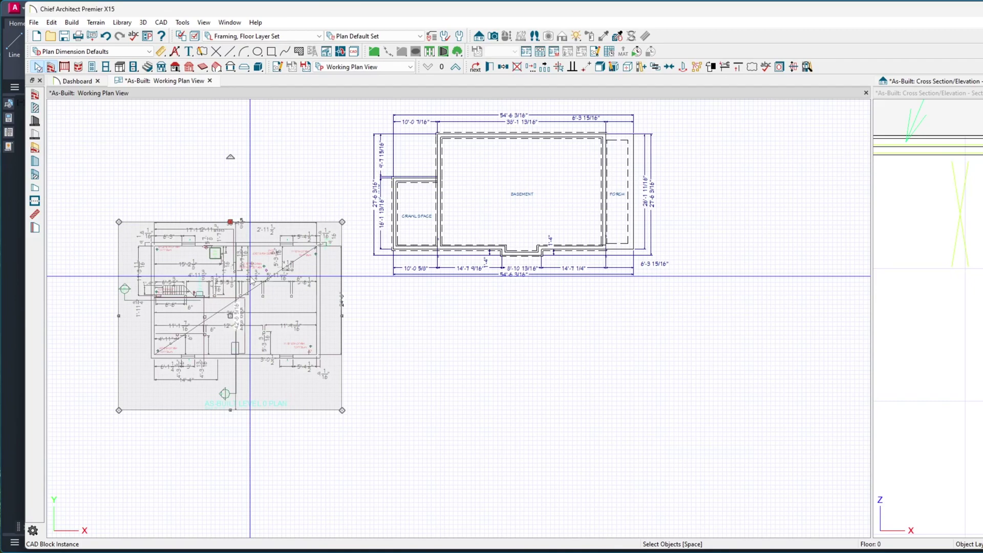
{"action": "double_click", "coordinate": [250, 276]}
{"action": "left_click", "coordinate": [255, 105]}
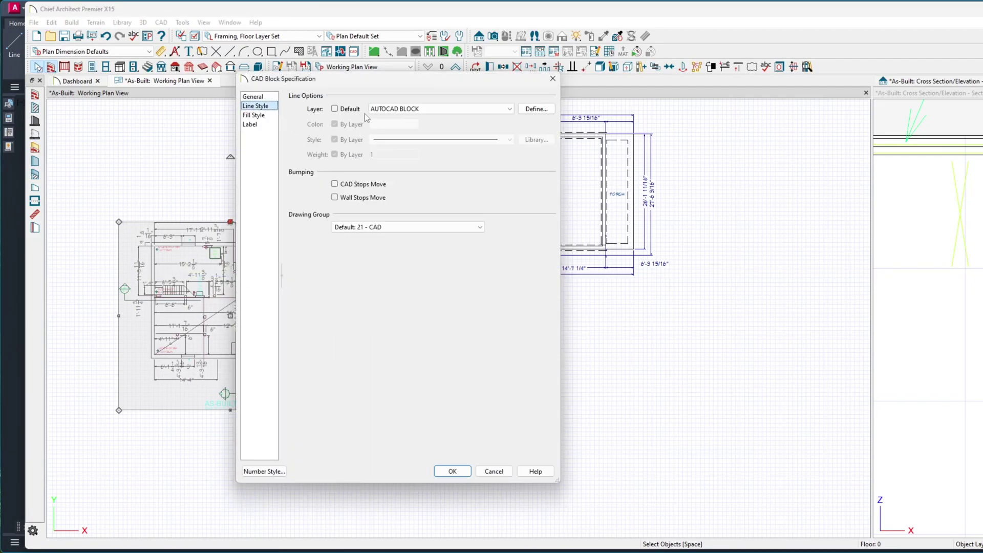
{"action": "left_click", "coordinate": [493, 471]}
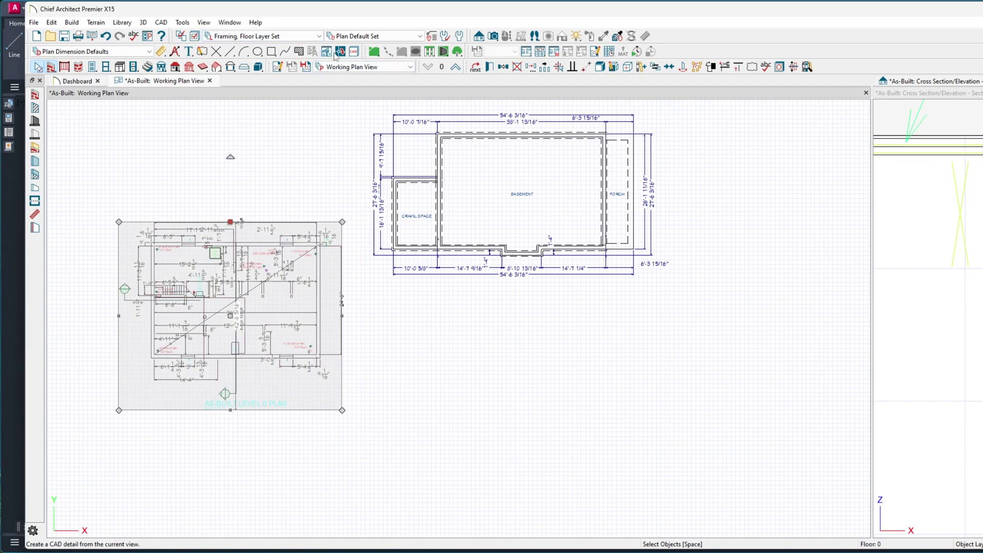
{"action": "left_click", "coordinate": [310, 40]}
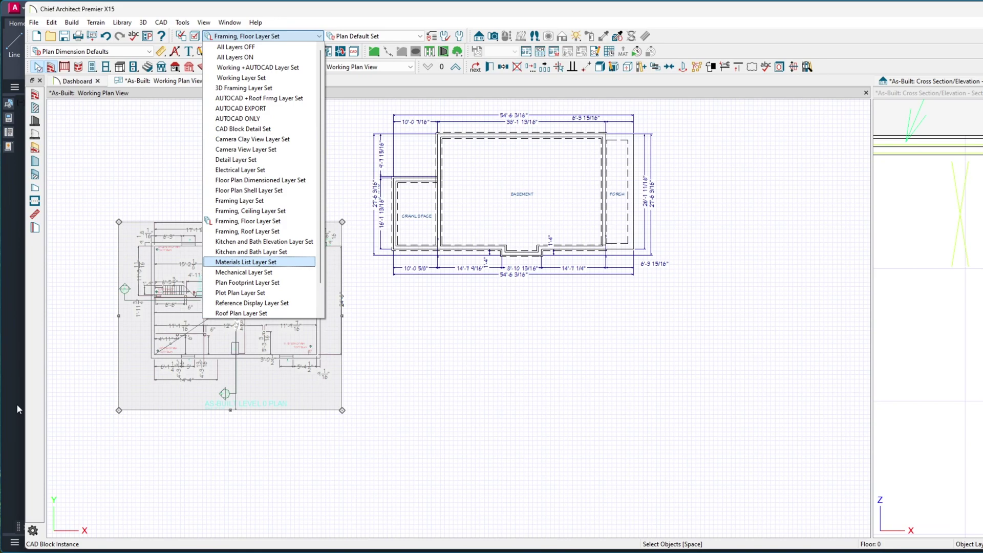
{"action": "left_click", "coordinate": [66, 312]}
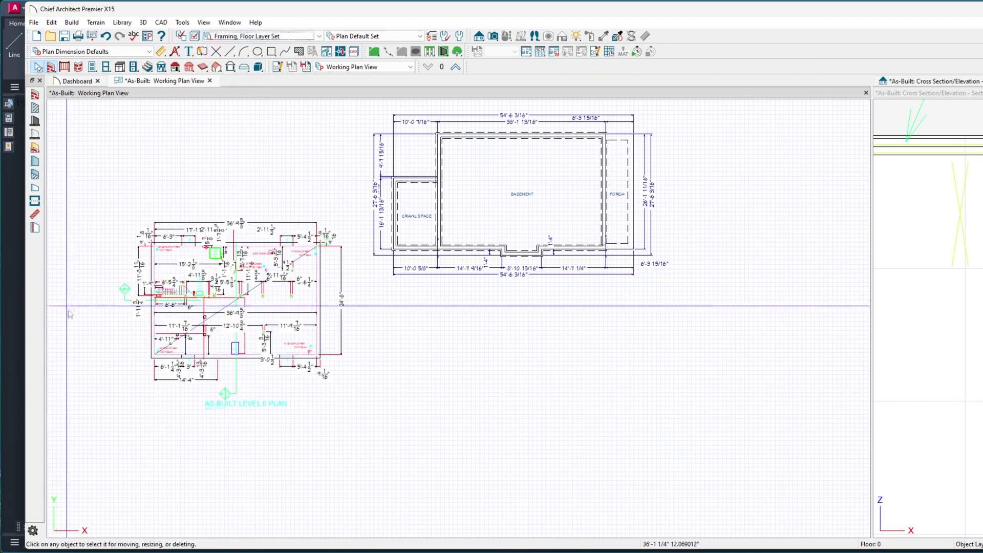